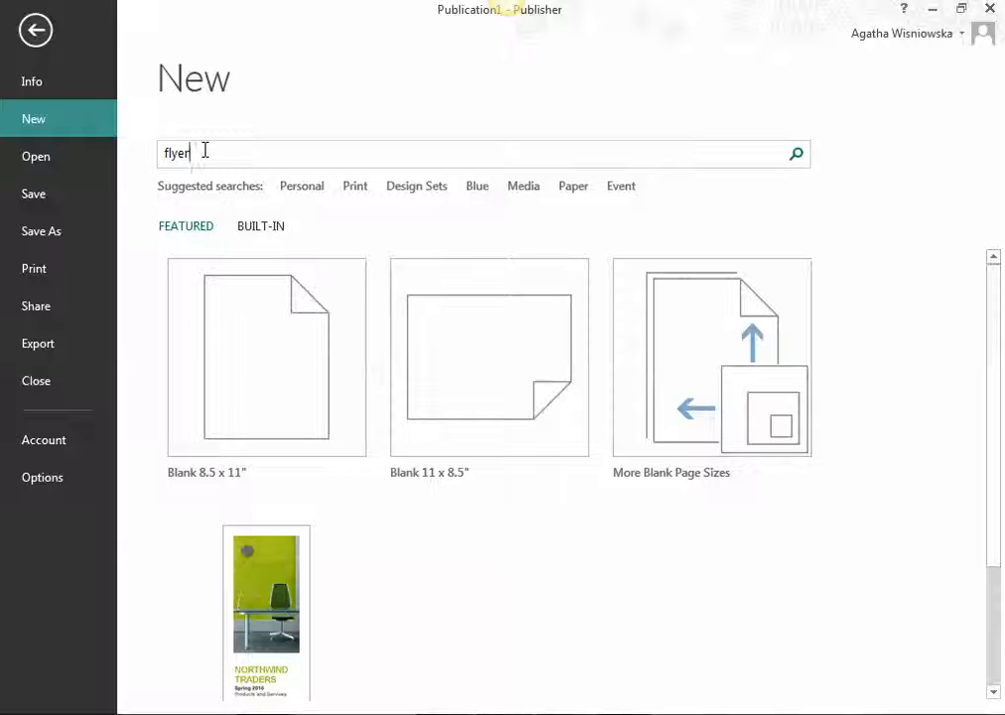
# Search the online templates for "flyer" and for "poster"
pyautogui.click(796, 154)
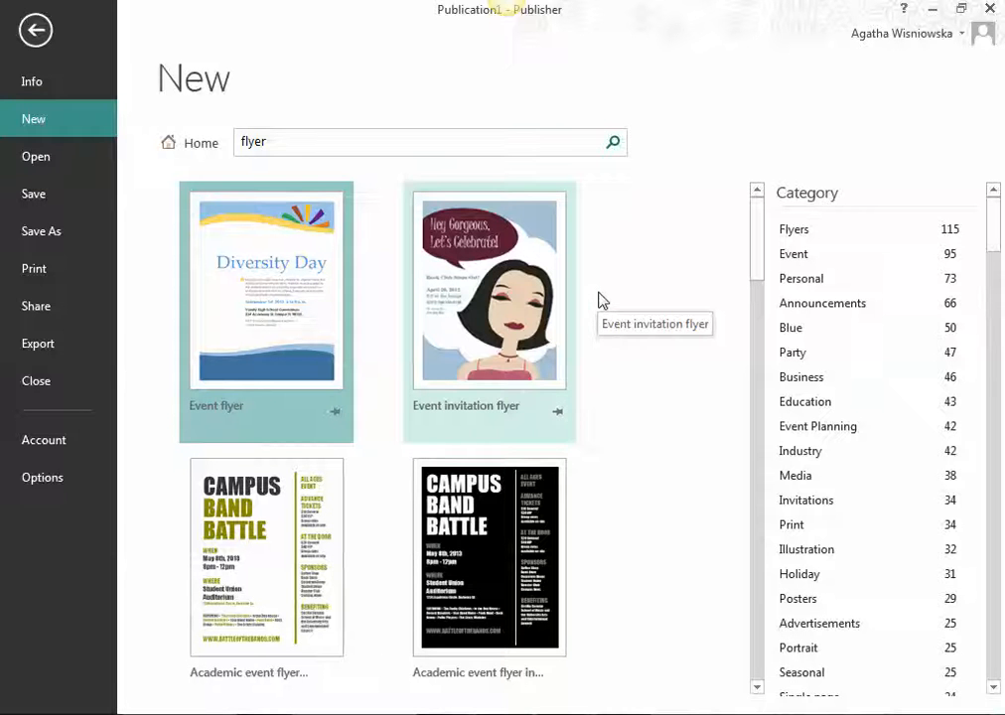
pyautogui.moveTo(237, 142); pyautogui.dragTo(282, 143)
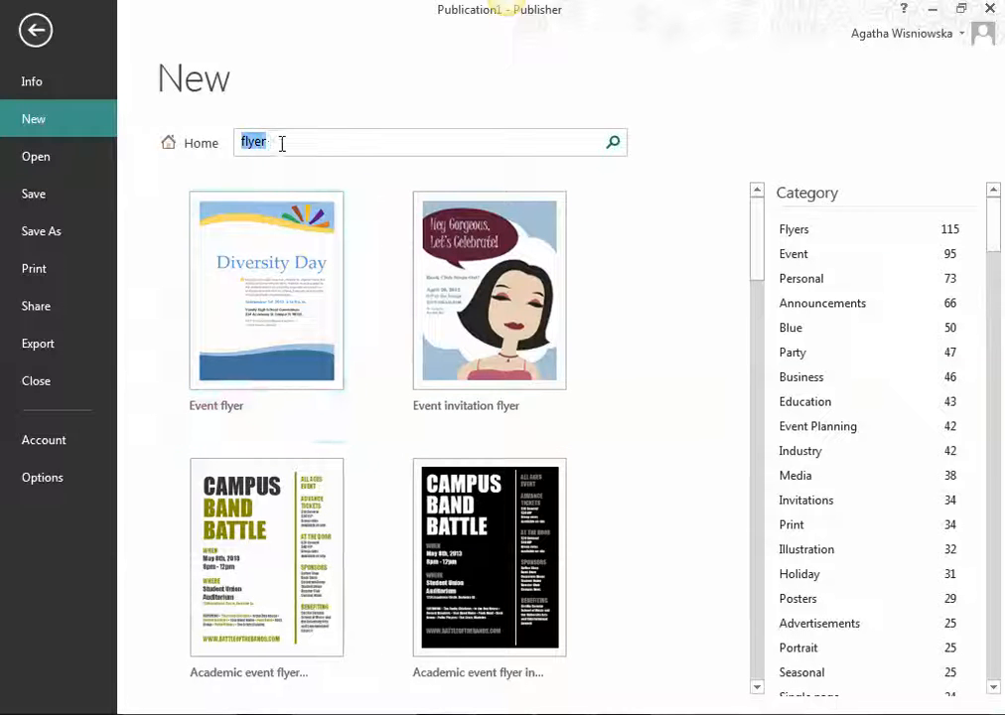
pyautogui.write('poster')
pyautogui.press('Return')
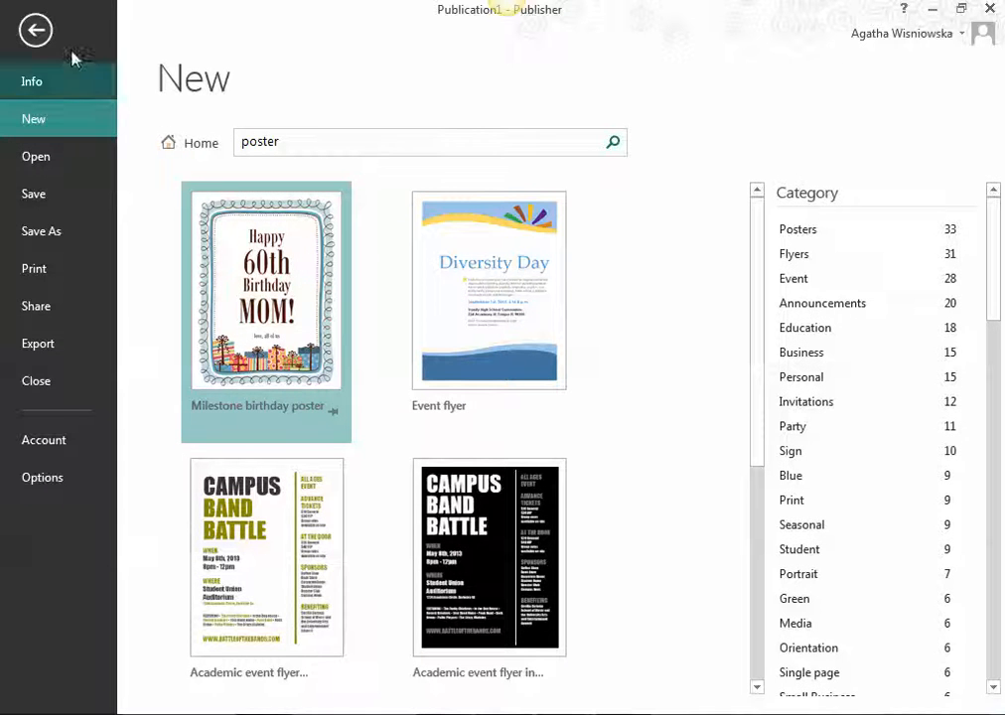
# Leave the template search results and create a new blank 8.5 x 11" publication
pyautogui.click(38, 28)
pyautogui.click(39, 34)
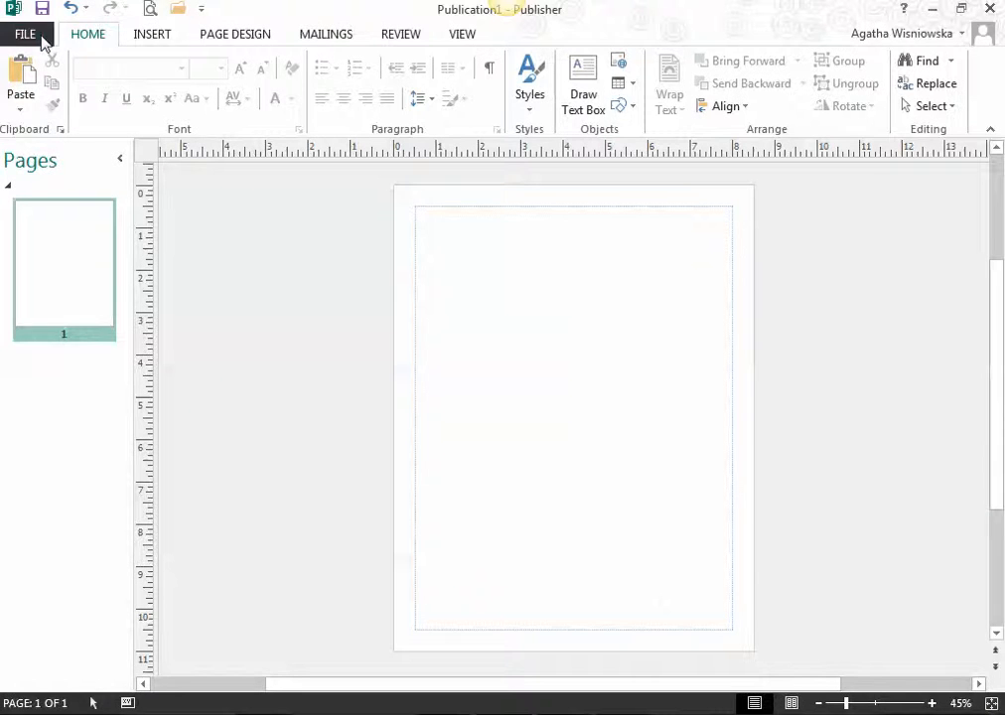
pyautogui.click(68, 132)
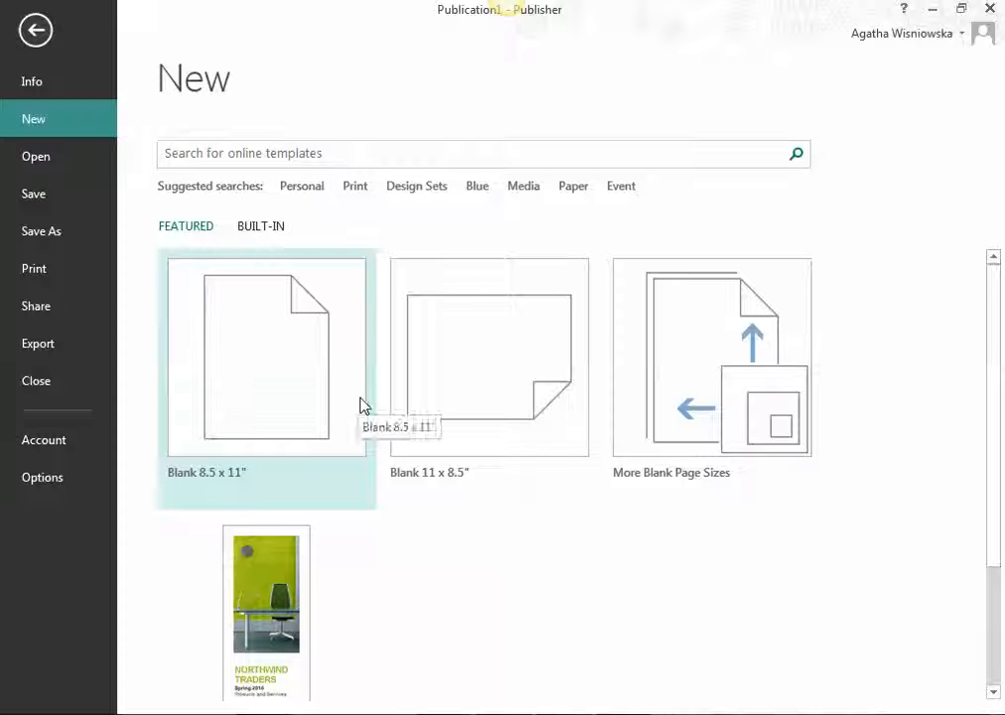
pyautogui.click(279, 362)
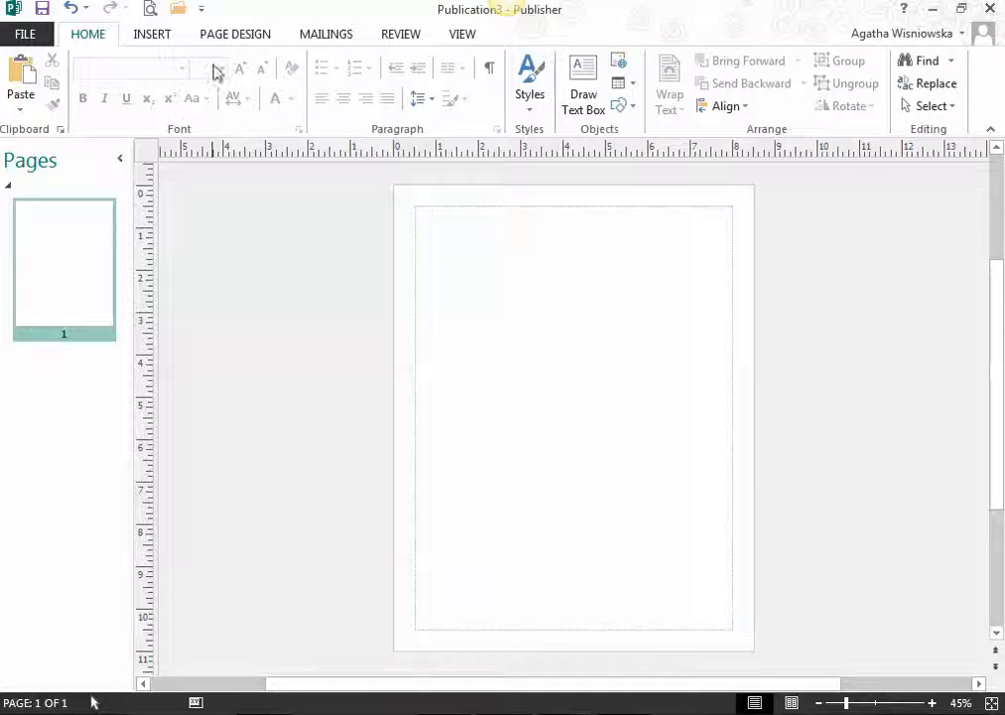
# Draw a text box about 7.5 x 1.6 in along the page's top margin, reading "Change direction" at font size 72
pyautogui.click(585, 87)
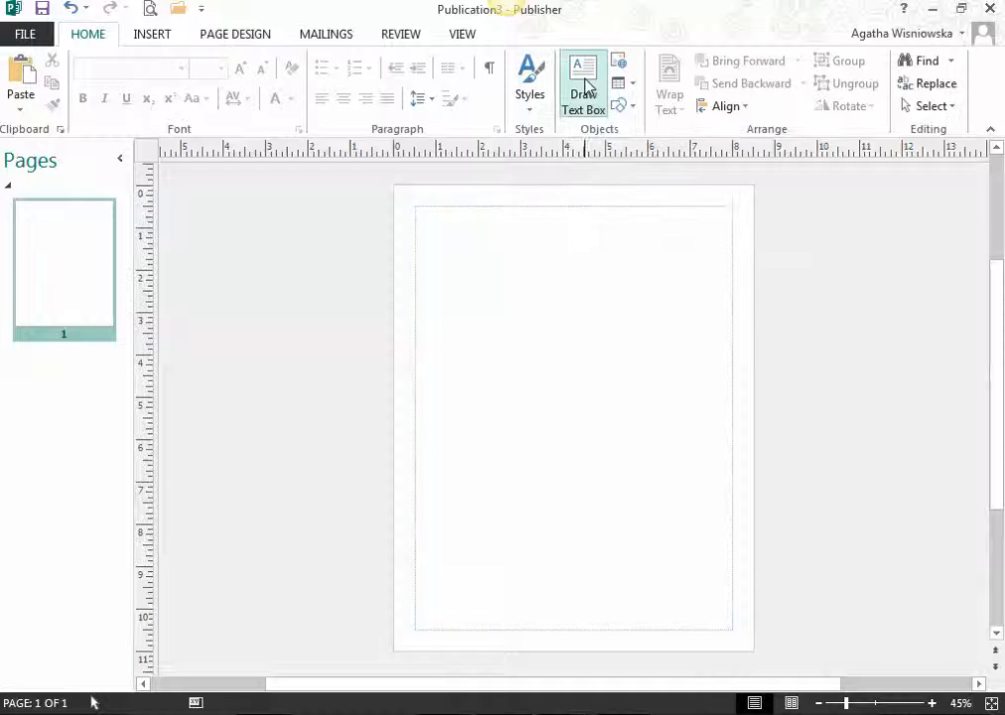
pyautogui.moveTo(415, 207)
pyautogui.mouseDown()
pyautogui.moveTo(588, 268)
pyautogui.moveTo(720, 248)
pyautogui.moveTo(732, 279)
pyautogui.mouseUp()
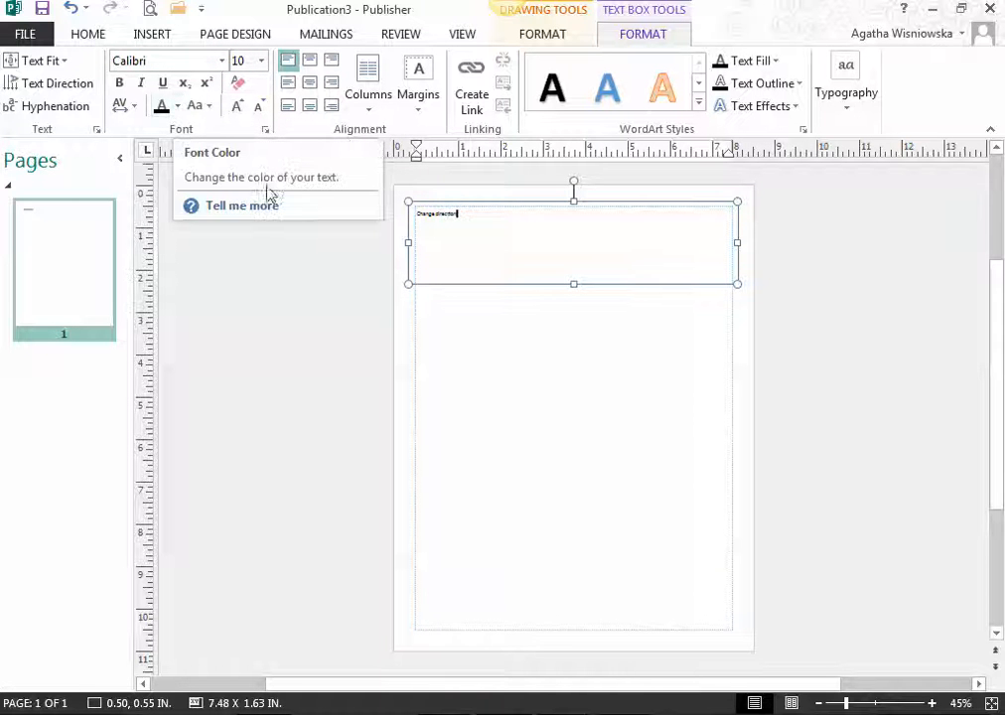
pyautogui.moveTo(466, 218); pyautogui.dragTo(395, 224)
pyautogui.click(261, 62)
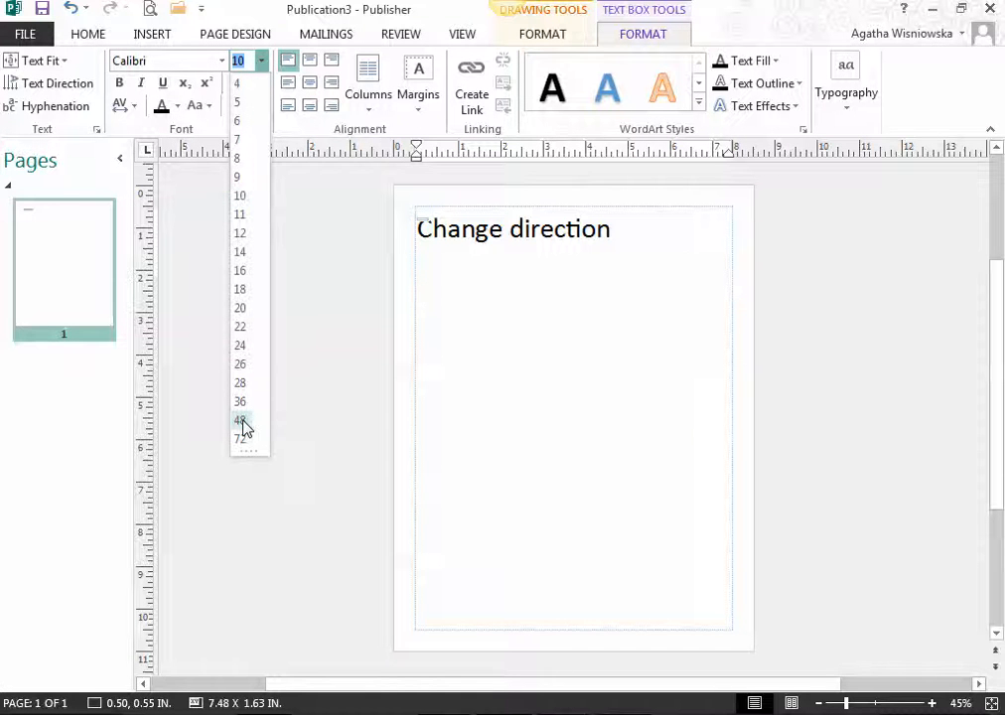
pyautogui.click(241, 440)
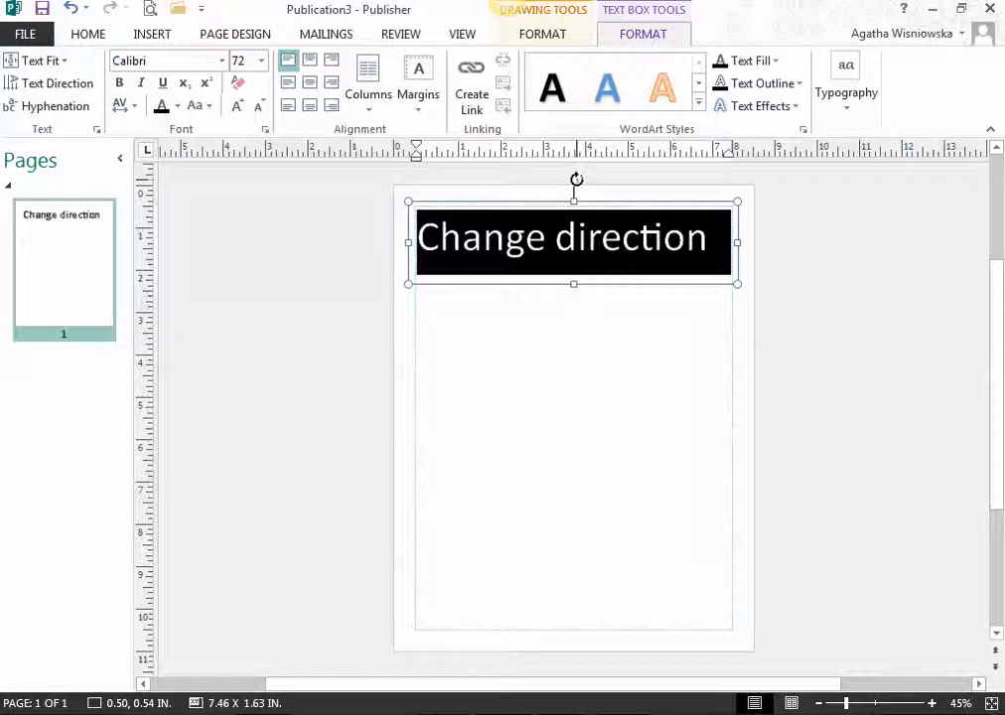
# Rotate the heading's text box a quarter turn counterclockwise and move it into the upper-left corner of the page margins
pyautogui.click(576, 180)
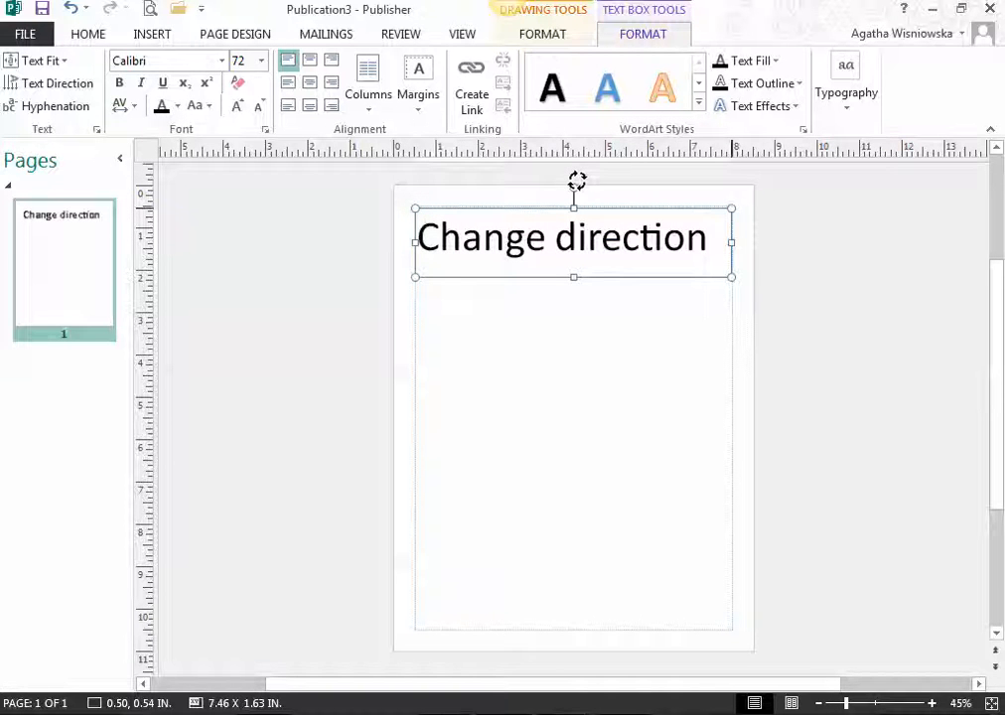
pyautogui.moveTo(576, 180); pyautogui.dragTo(576, 182)
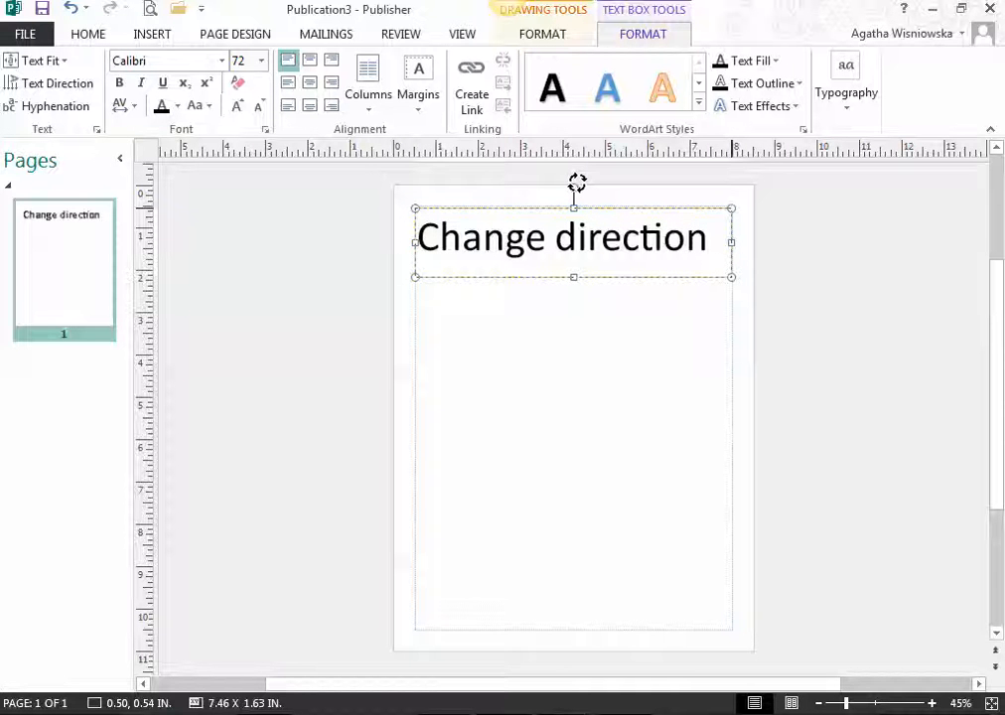
pyautogui.moveTo(576, 183); pyautogui.dragTo(518, 244)
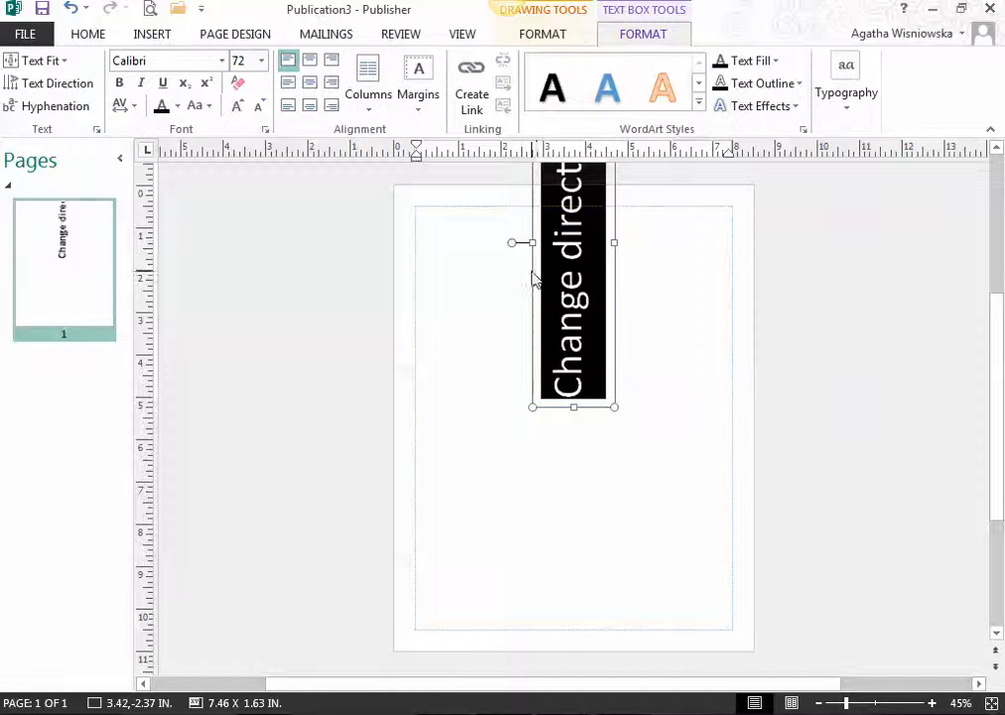
pyautogui.moveTo(534, 274); pyautogui.dragTo(431, 396)
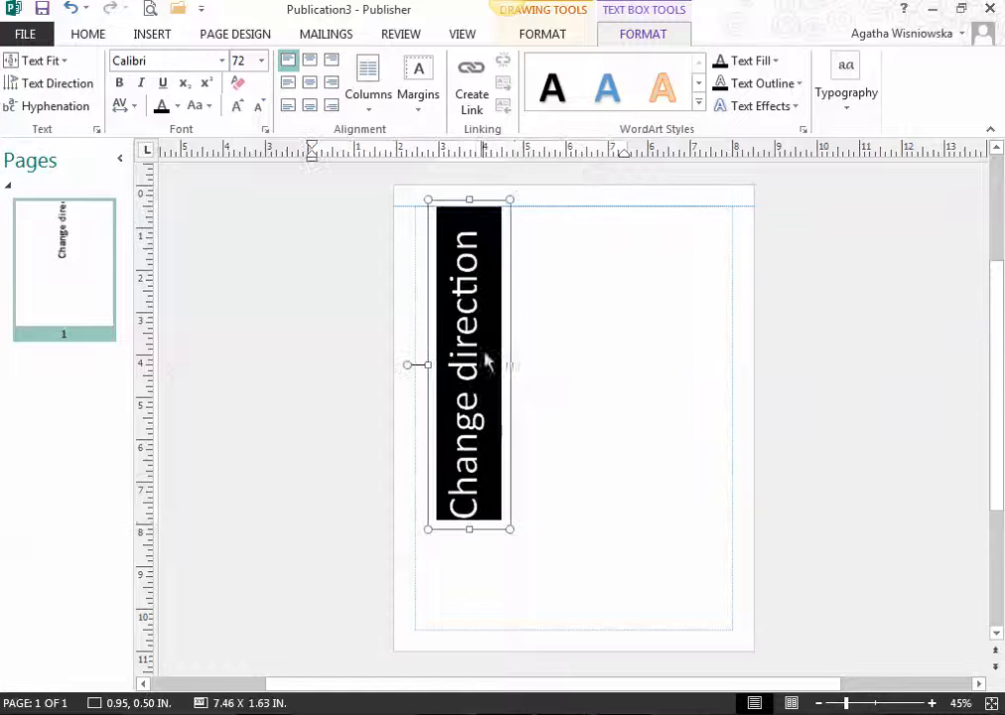
pyautogui.moveTo(512, 316); pyautogui.dragTo(687, 404)
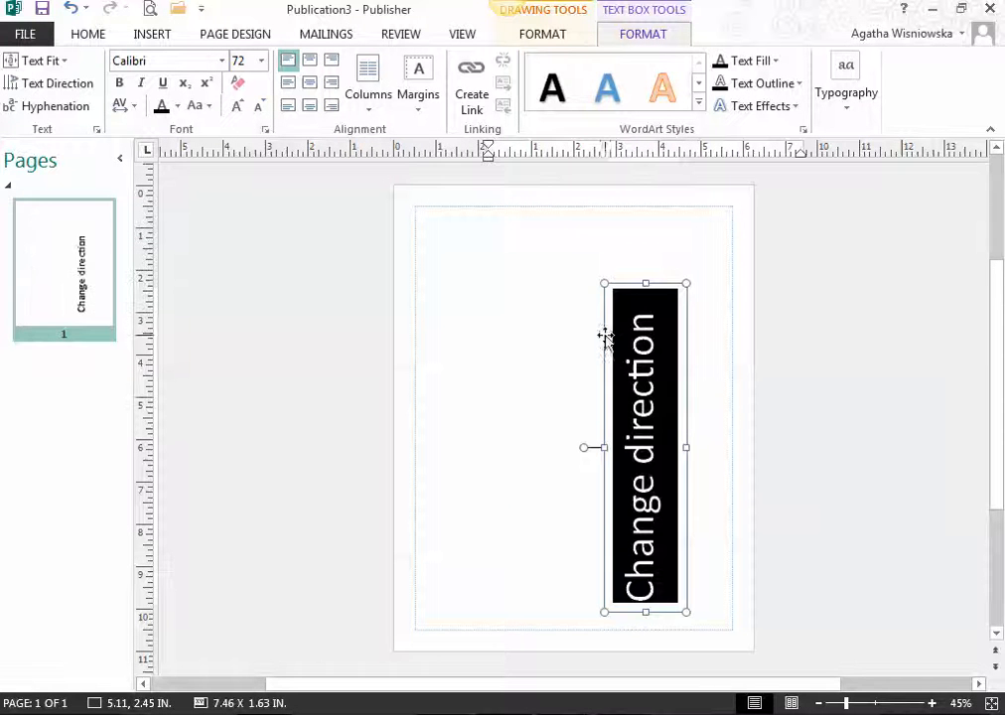
pyautogui.moveTo(621, 286); pyautogui.dragTo(427, 202)
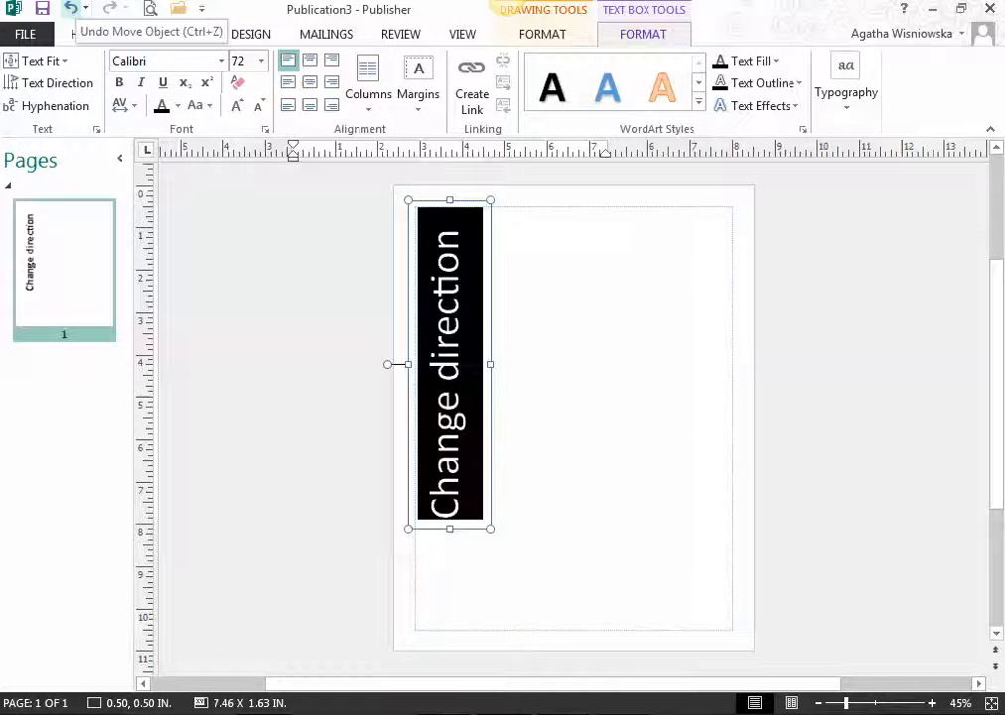
# Undo the moves and the quarter-turn rotation of the heading's text box
pyautogui.click(71, 8)
pyautogui.click(71, 8)
pyautogui.click(71, 8)
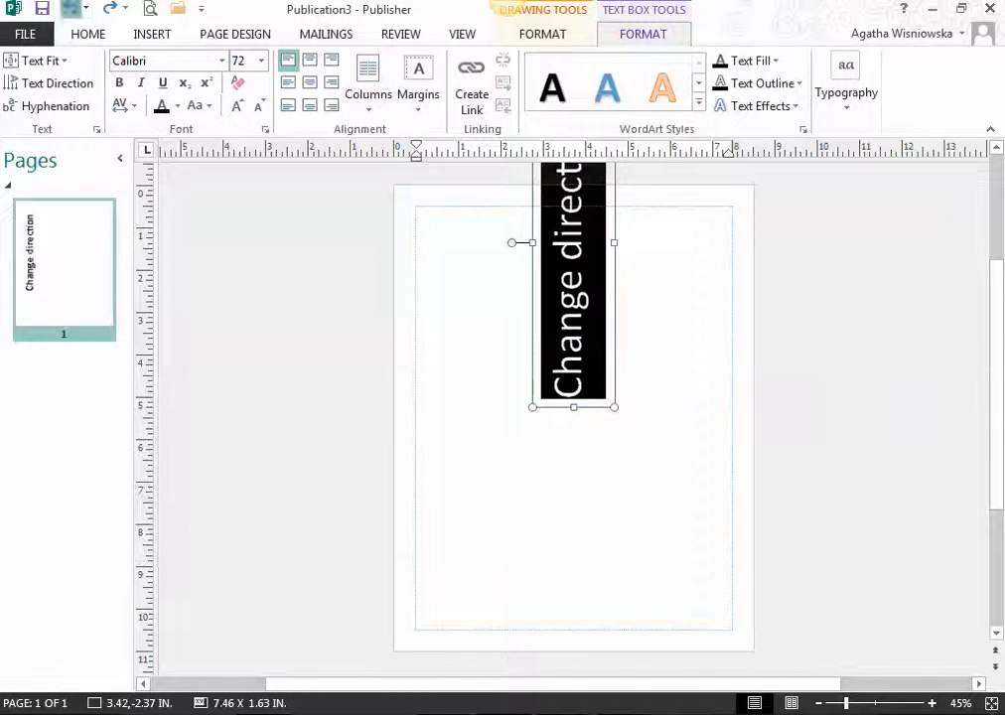
pyautogui.click(70, 8)
# Change the heading's text direction to vertical and resize its box to about 1.44 x 8.42 in so the text fits one line
pyautogui.scroll(-4, 503, 450)
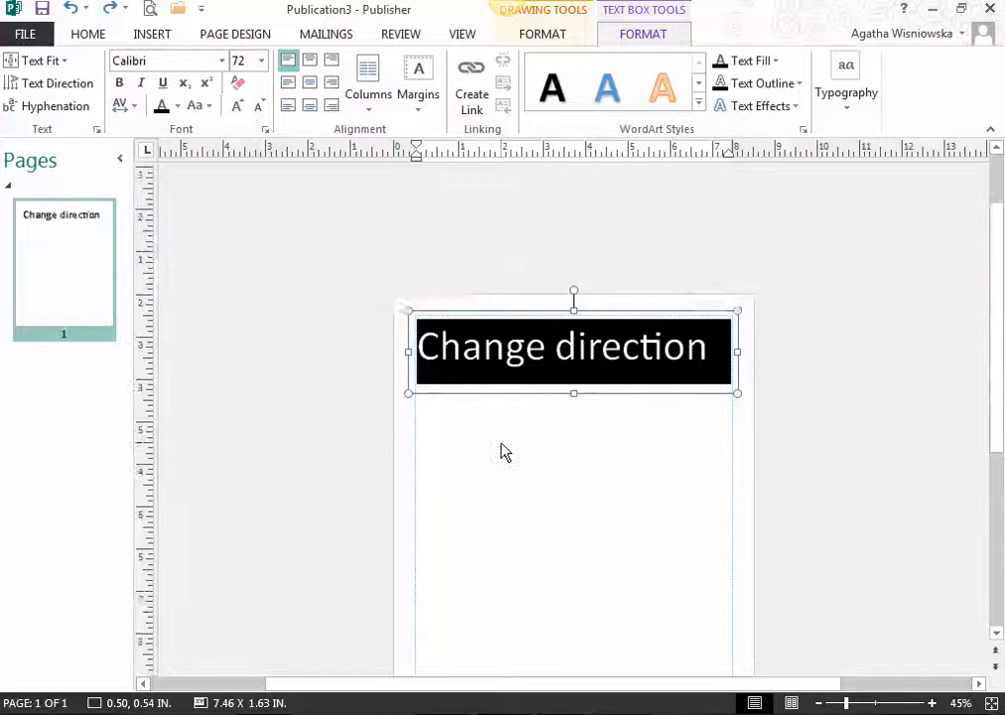
pyautogui.scroll(1, 502, 452)
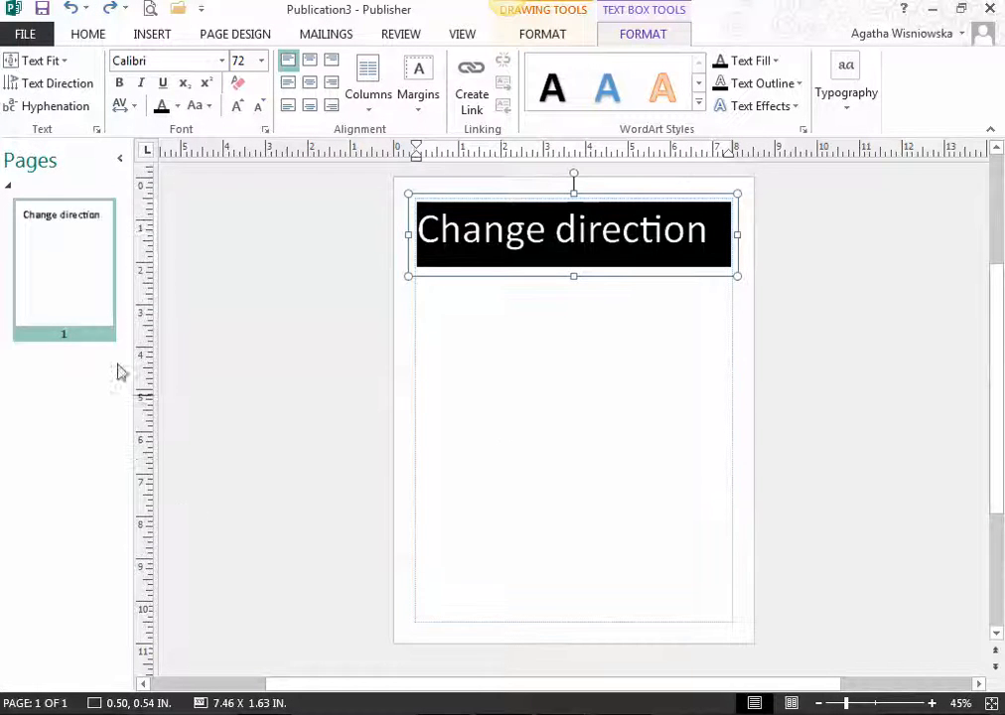
pyautogui.click(51, 85)
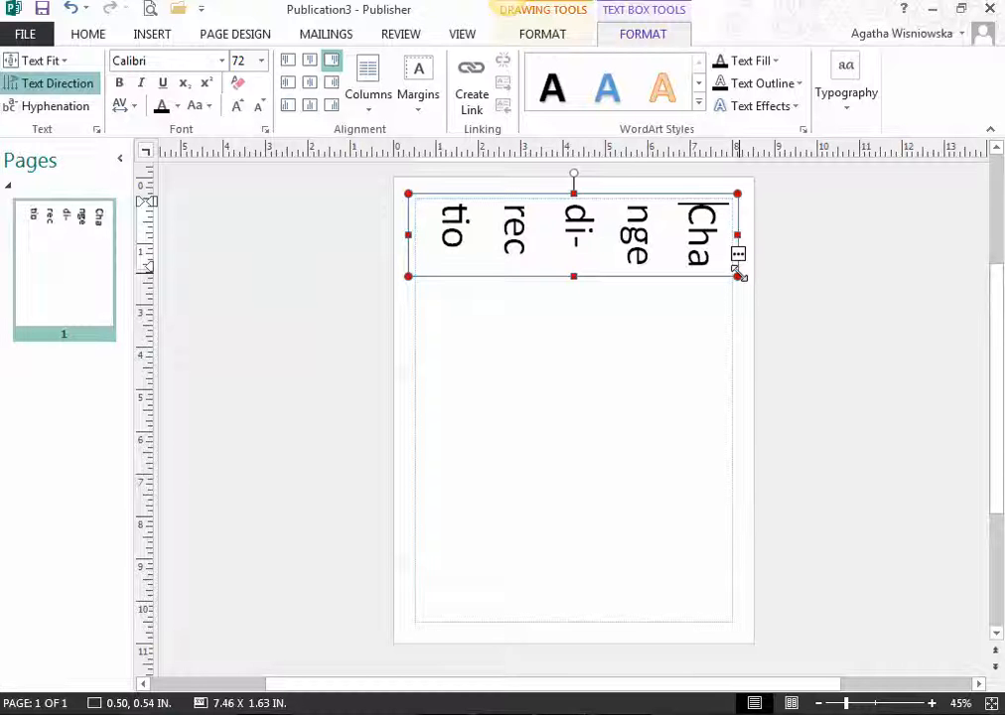
pyautogui.moveTo(740, 275); pyautogui.dragTo(654, 460)
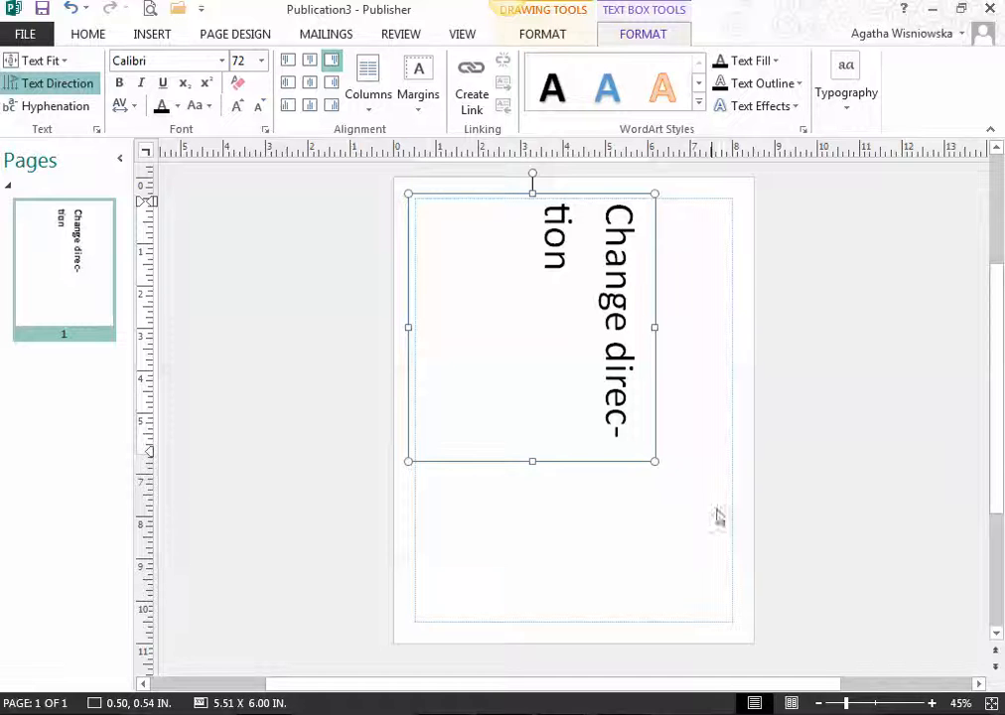
pyautogui.moveTo(532, 462); pyautogui.dragTo(552, 573)
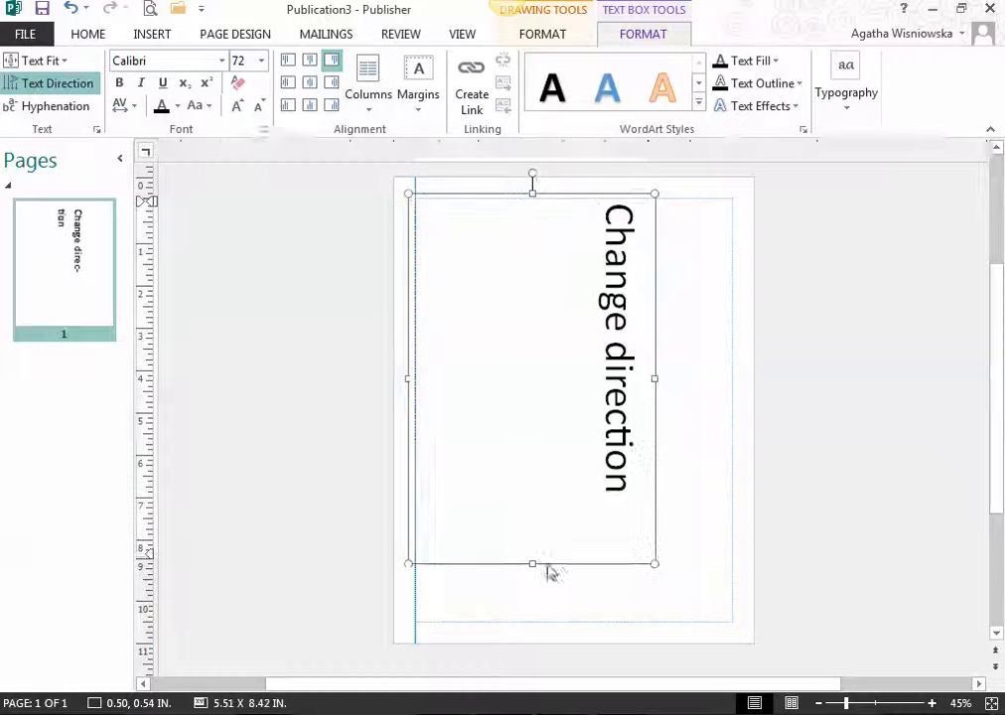
pyautogui.moveTo(408, 378); pyautogui.dragTo(581, 394)
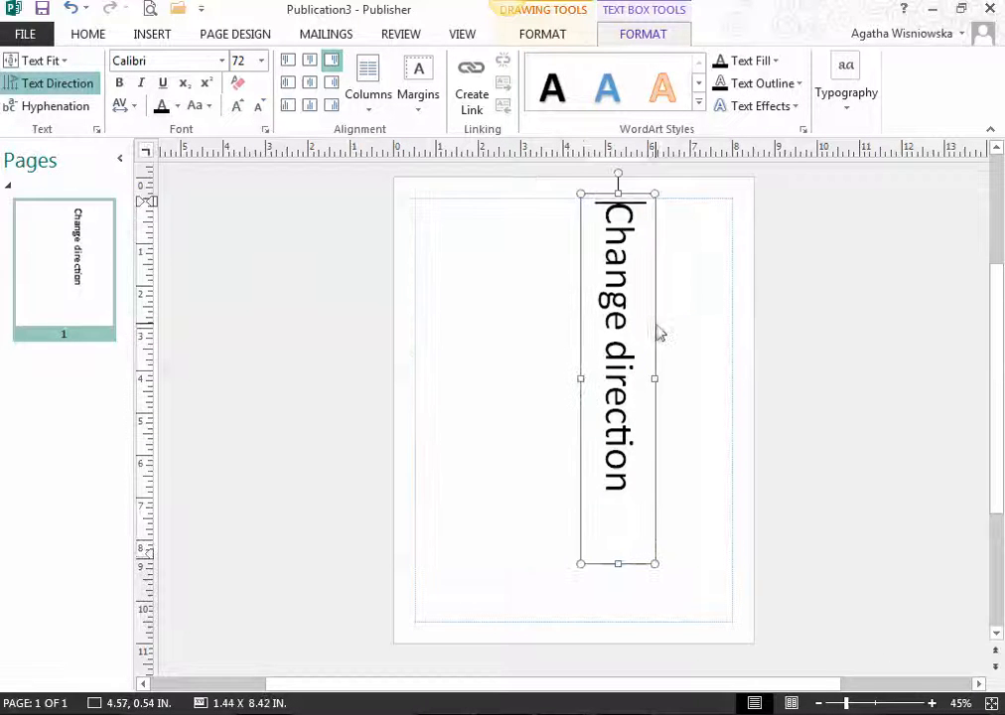
# Move the vertical text box toward the page's right margin, about 5.78 in across, and rotate it 180 degrees
pyautogui.moveTo(653, 326); pyautogui.dragTo(700, 335)
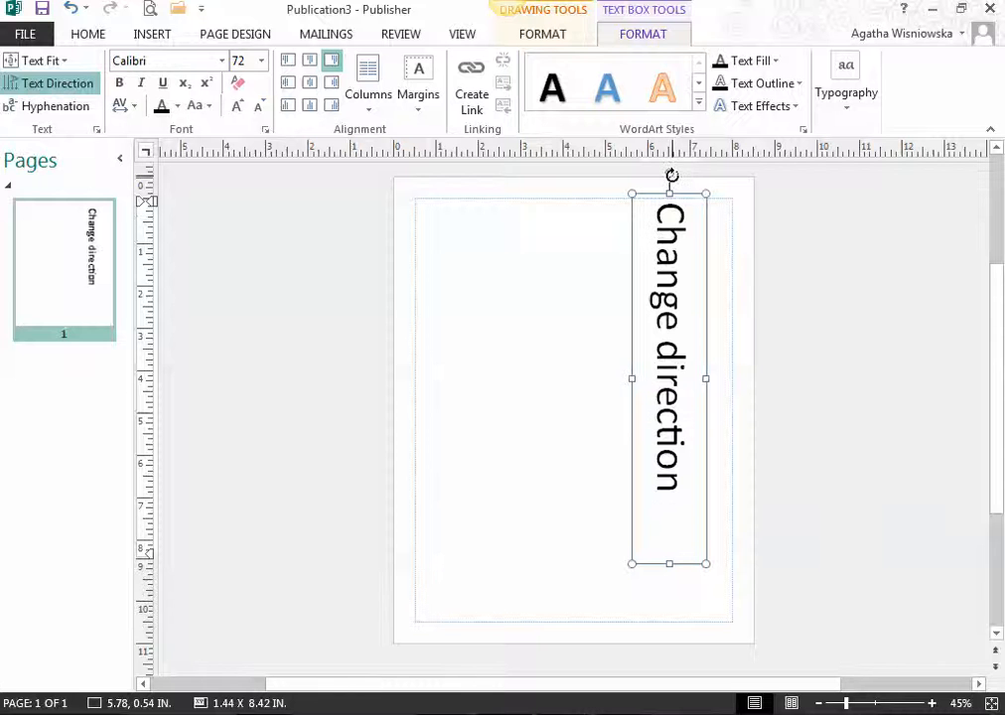
pyautogui.moveTo(672, 174); pyautogui.dragTo(671, 525)
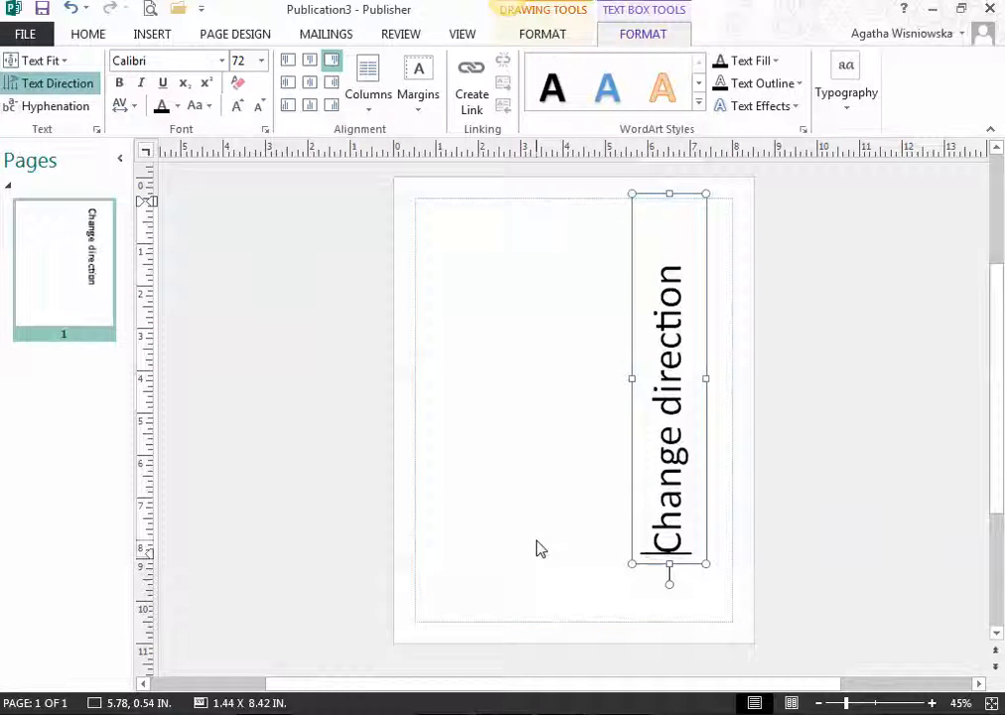
# Undo the rotation, move, resizing and text direction change so the heading is horizontal again
pyautogui.click(69, 9)
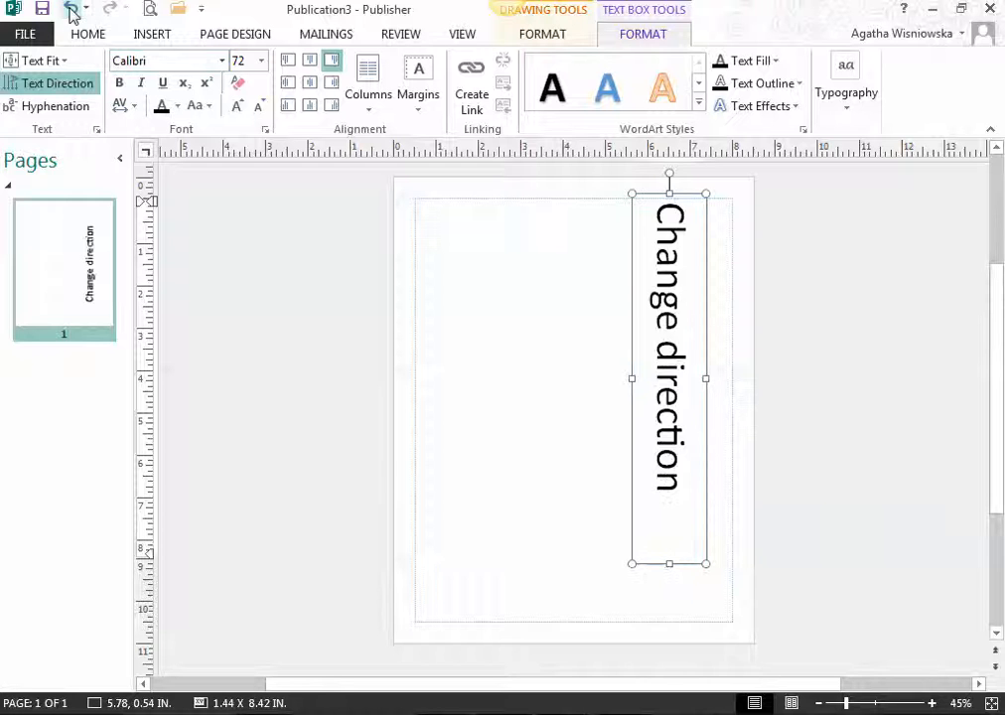
pyautogui.click(70, 9)
pyautogui.click(69, 9)
pyautogui.click(70, 9)
pyautogui.click(69, 9)
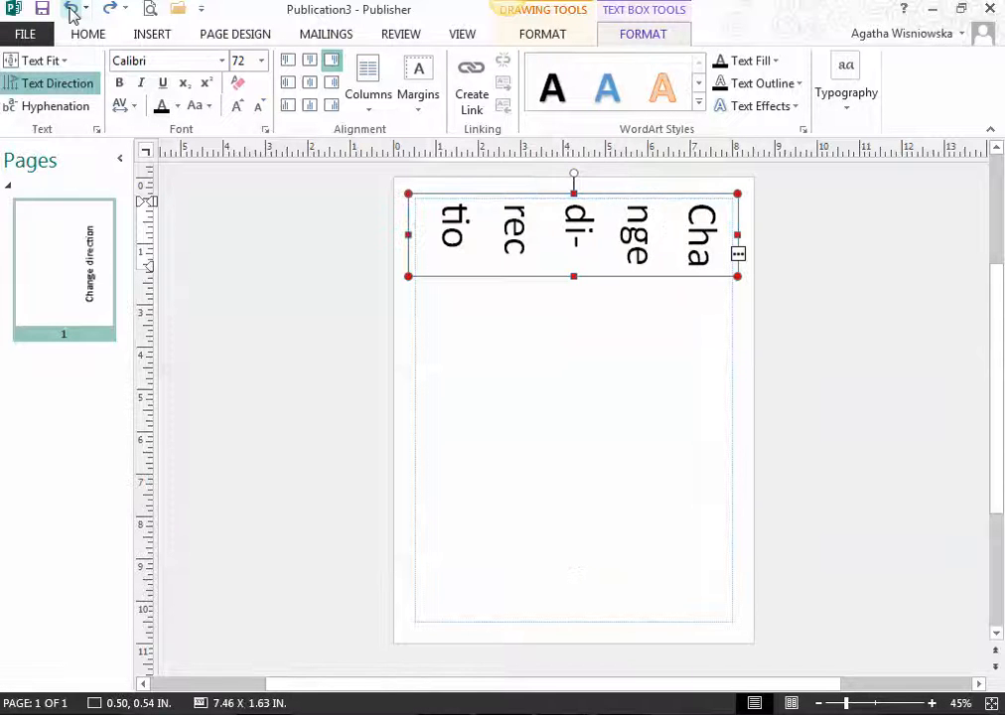
pyautogui.click(70, 9)
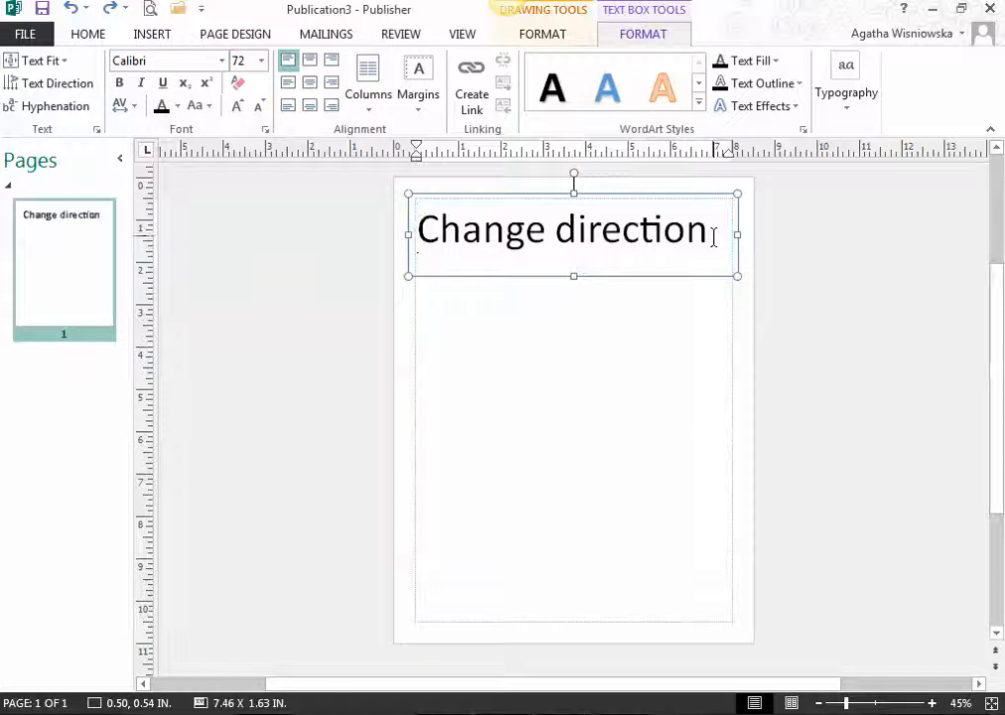
# Select the "Change direction" heading text and open the full set of WordArt styles
pyautogui.moveTo(713, 233); pyautogui.dragTo(480, 247)
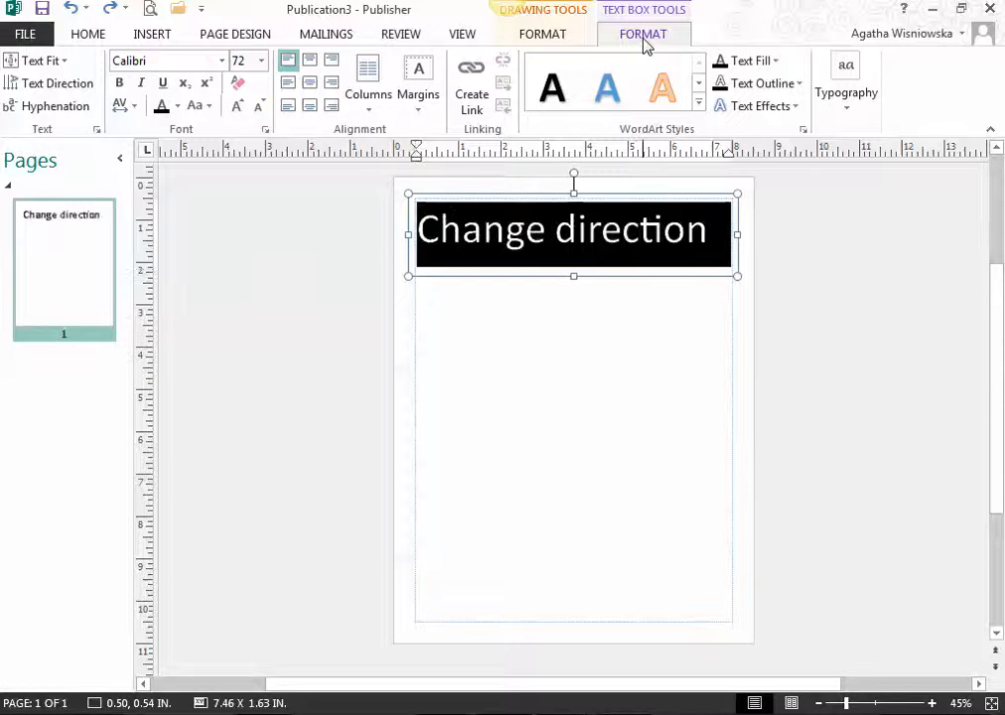
pyautogui.click(699, 104)
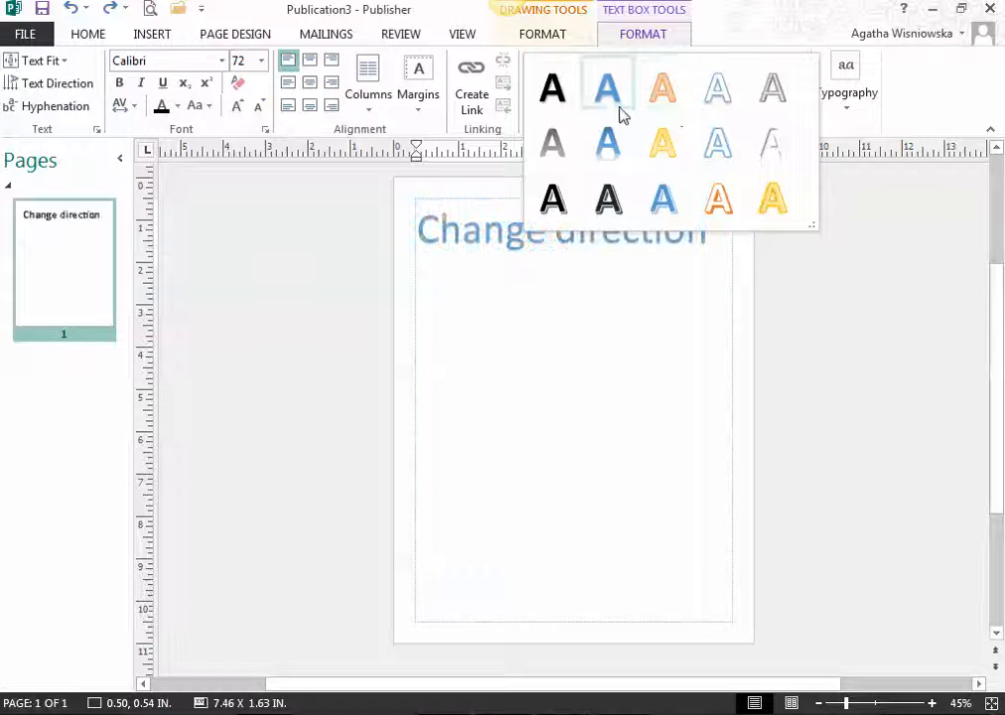